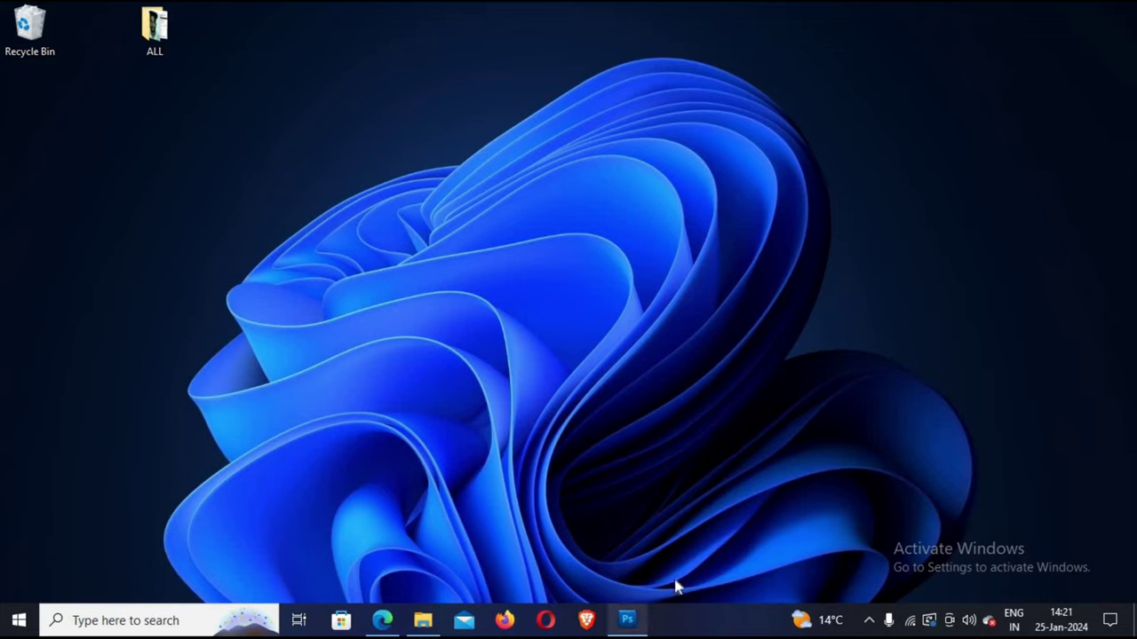
- Switch to Photoshop and set the Crop tool to 1.8 cm width, 1.8 cm height and 300 pixels/inch resolution
click(645, 616)
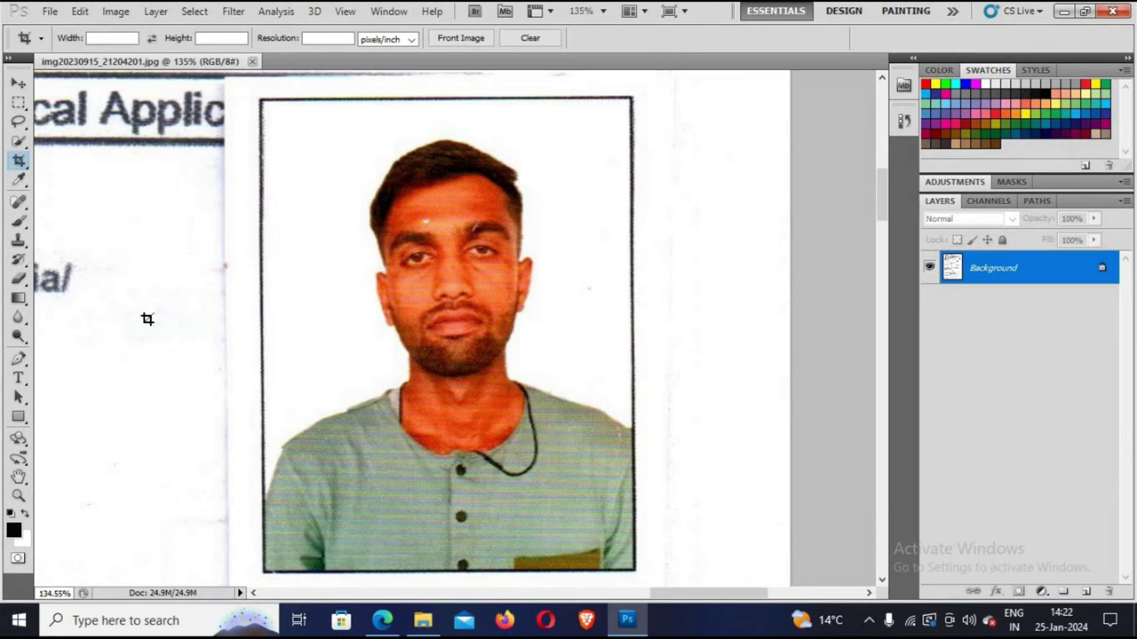
click(18, 83)
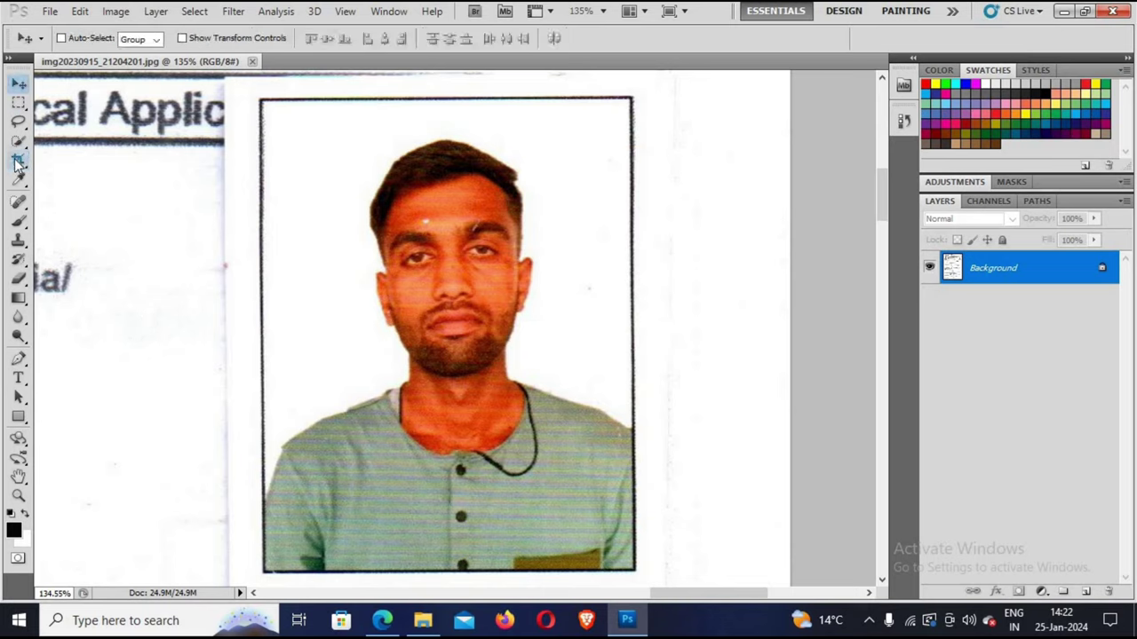
click(18, 161)
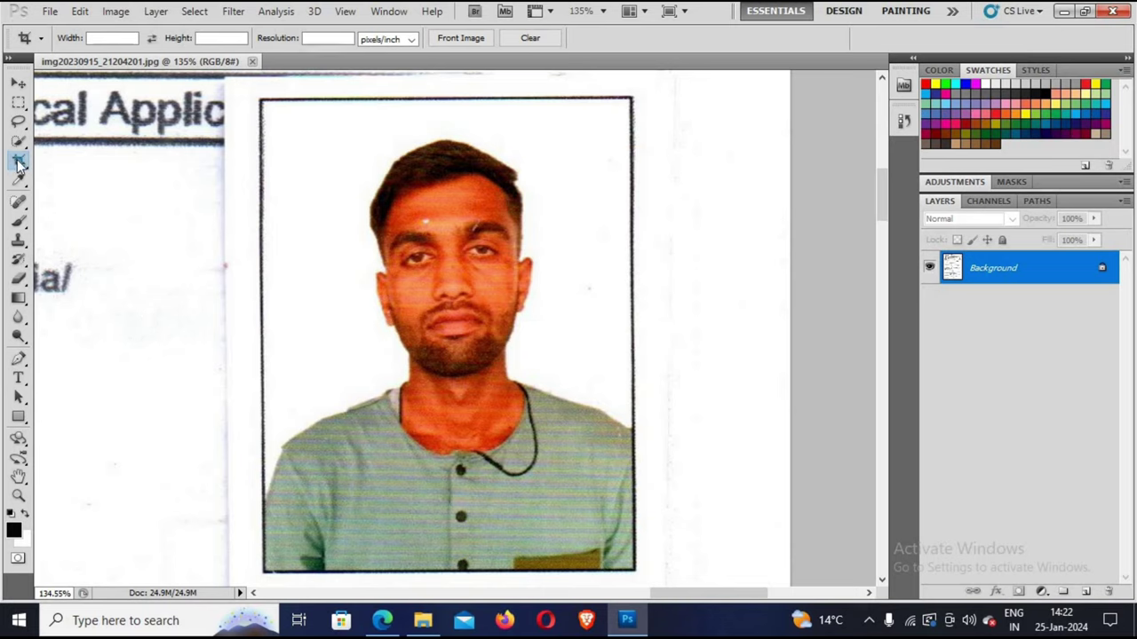
click(114, 38)
text(1.8)
click(204, 38)
text(1.8)
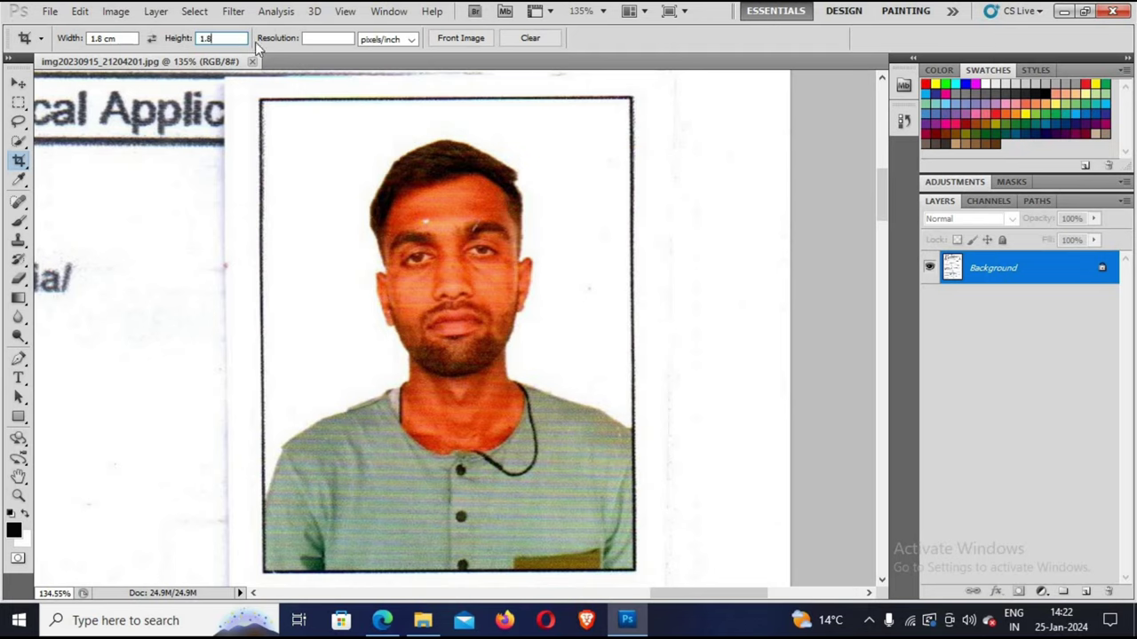
click(312, 38)
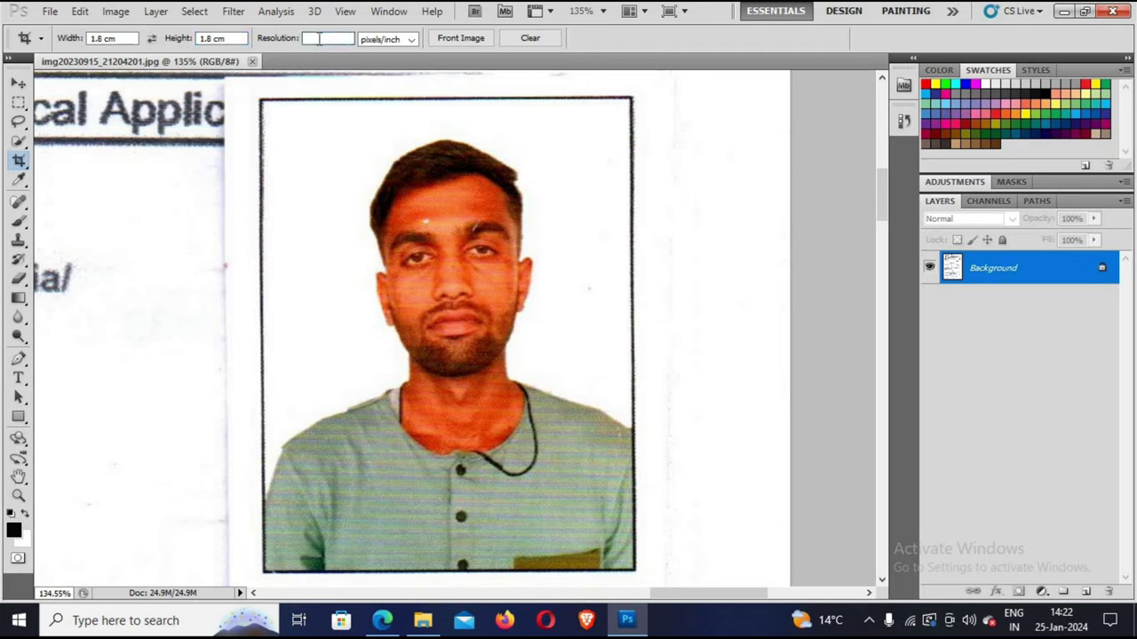
text(300)
- Crop the scanned form to a square around the portrait's head and shoulders, straightened and kept inside the black photo border
drag(265, 103, 622, 540)
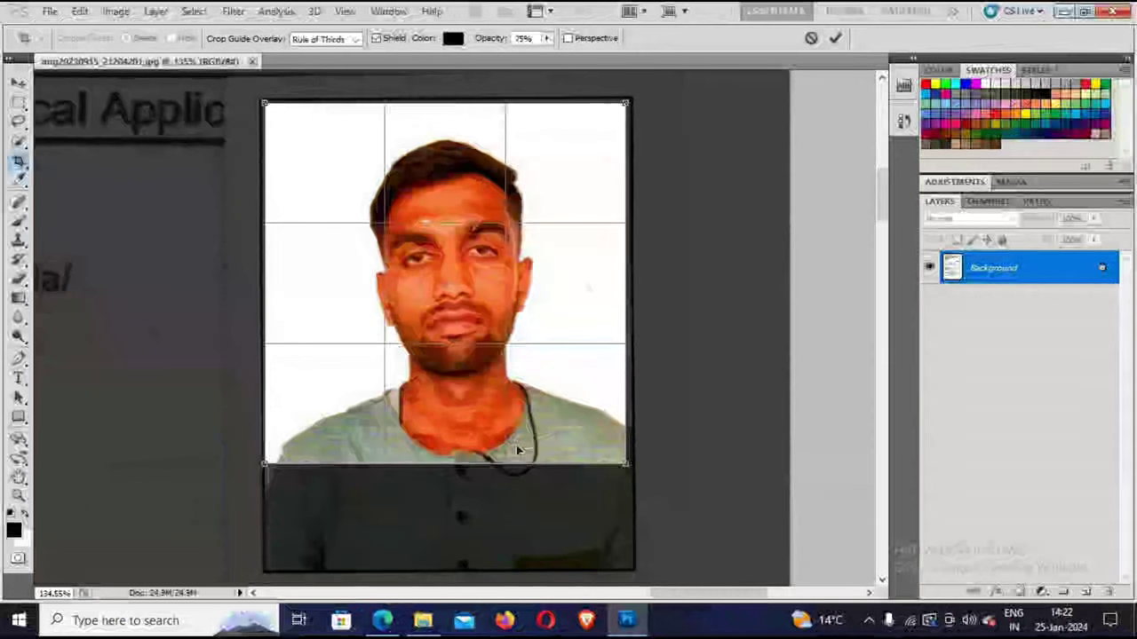
drag(516, 451, 402, 346)
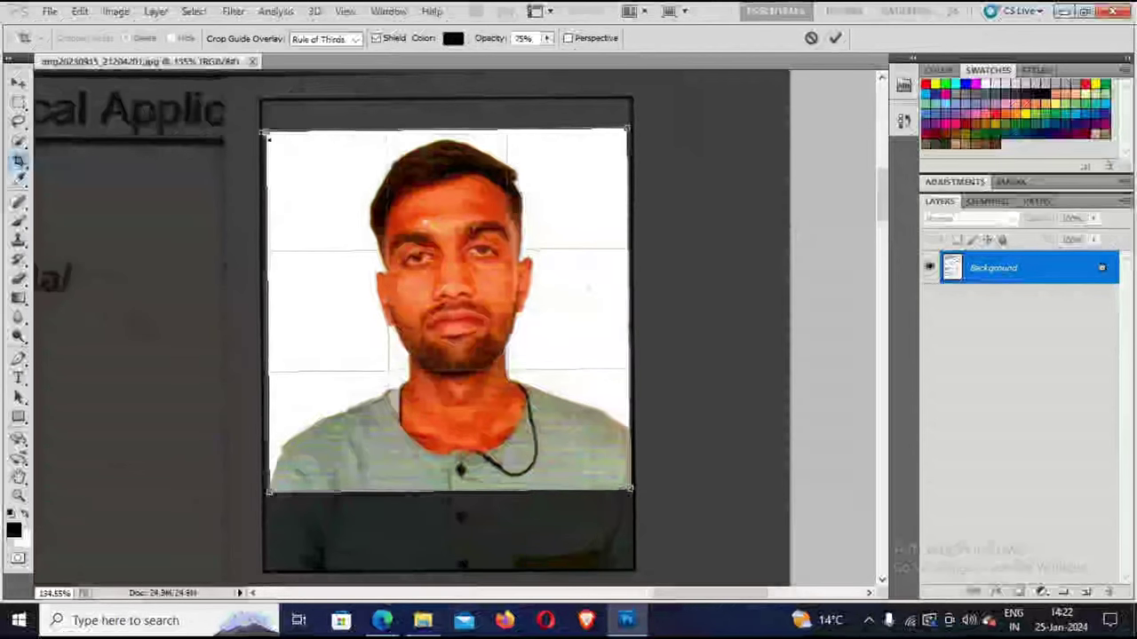
drag(270, 136, 263, 133)
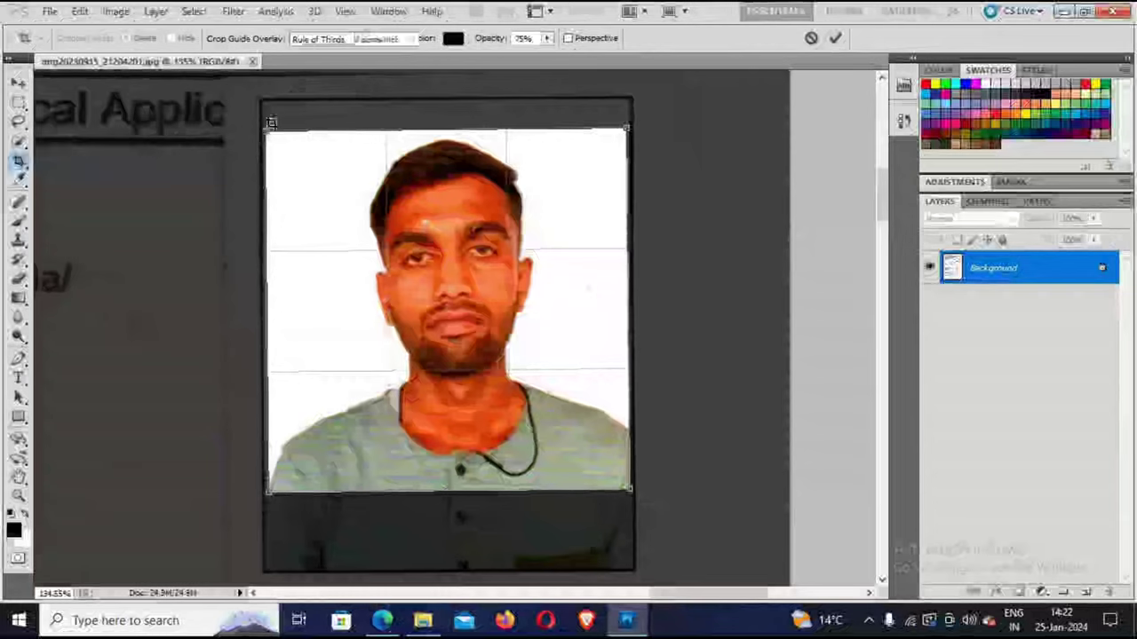
key(Return)
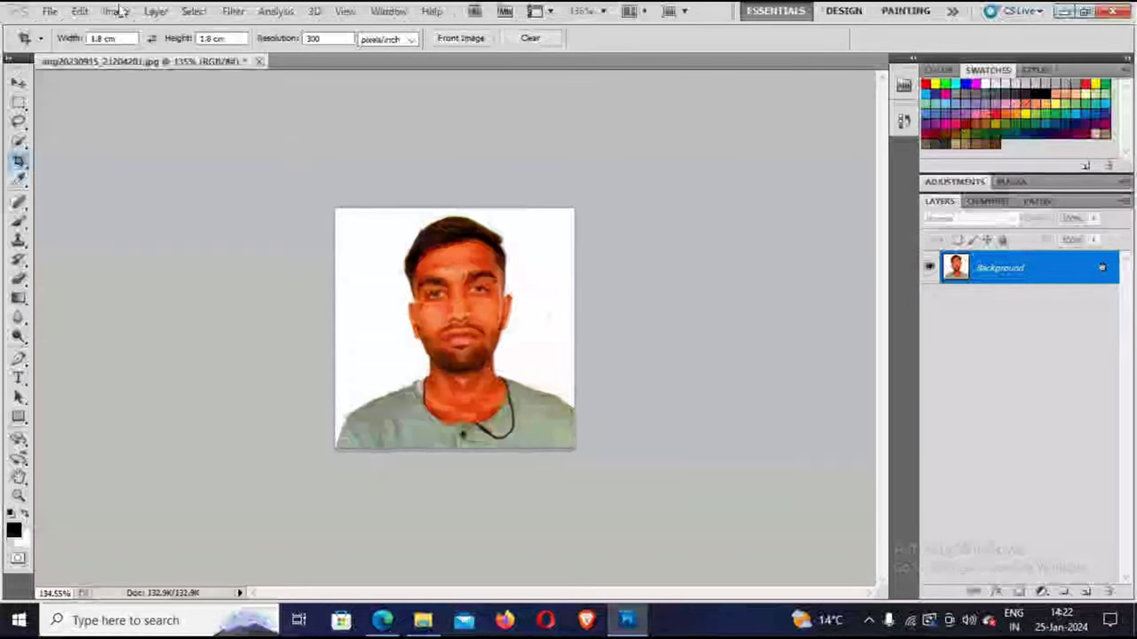
- Save the cropped portrait to the Desktop as a JPEG named PHOTO
click(51, 12)
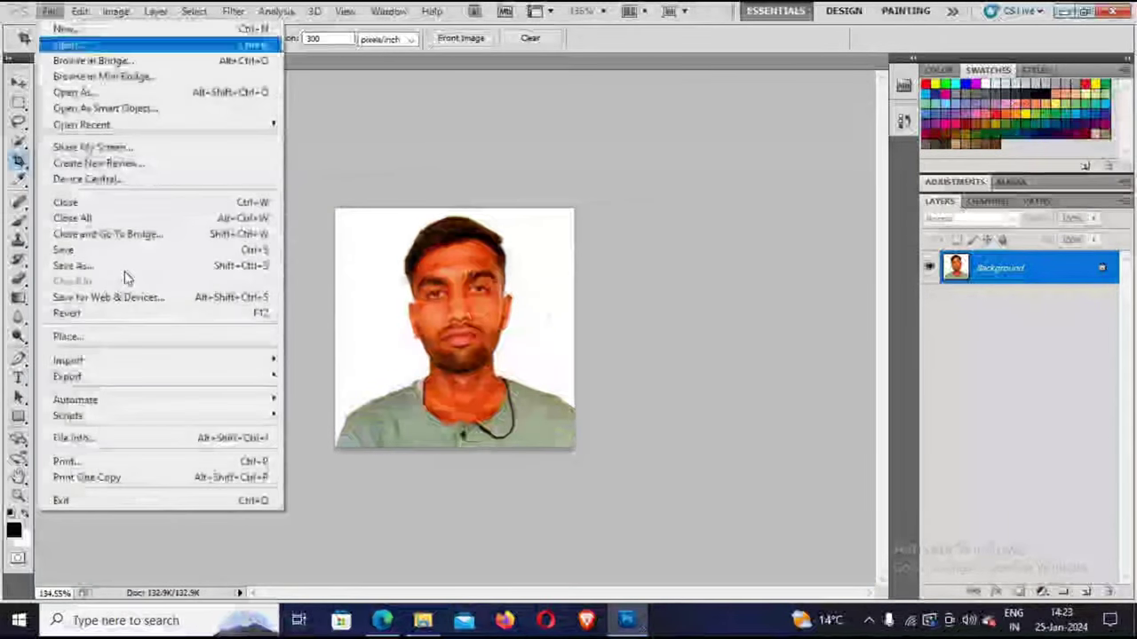
click(122, 267)
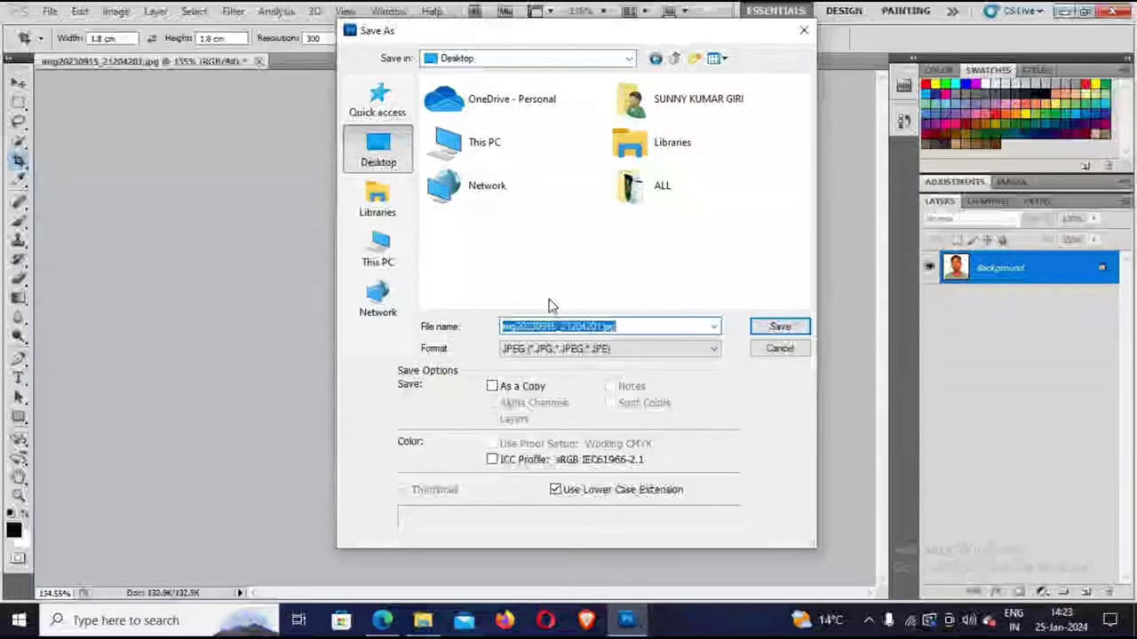
text(PHO)
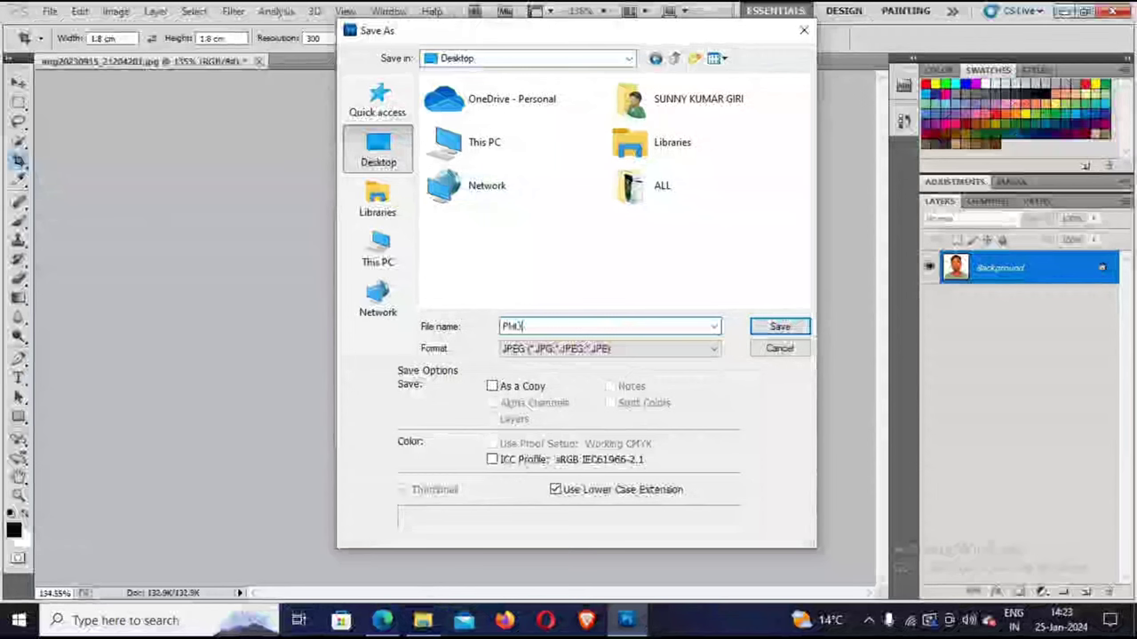
text(TO)
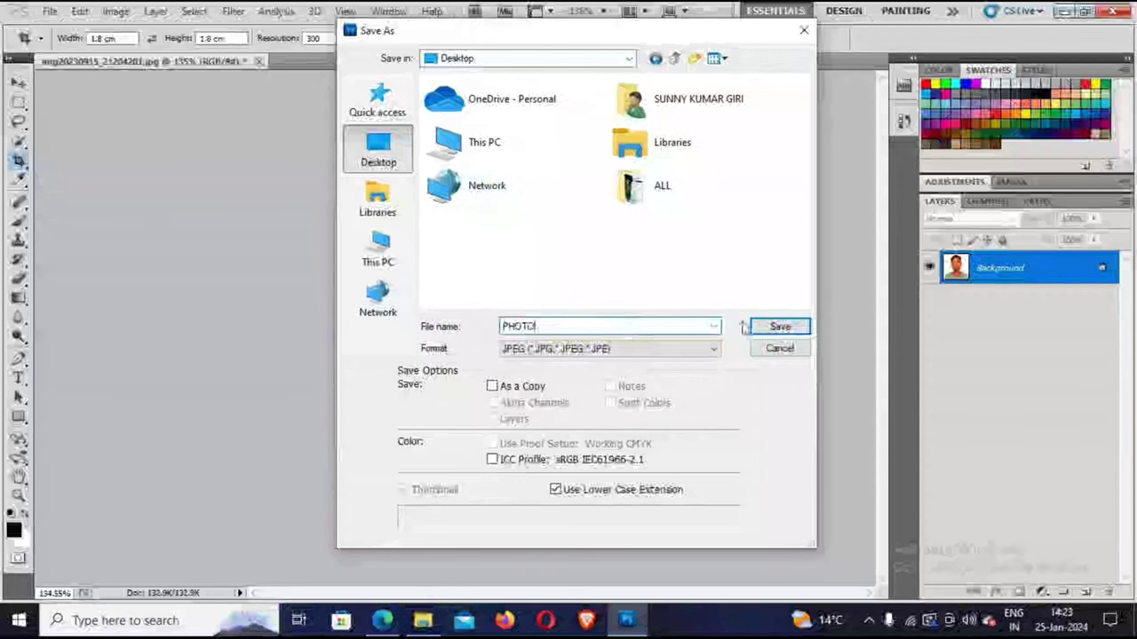
click(769, 327)
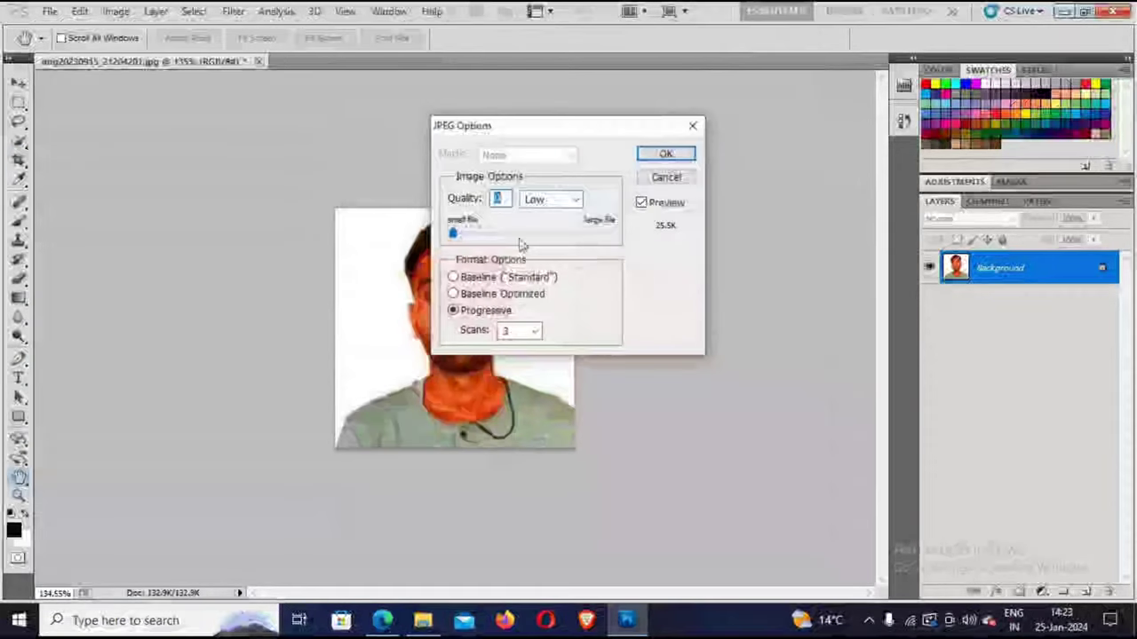
- Adjust the JPEG quality towards a small file while previewing the portrait, and finish saving
drag(572, 235, 453, 244)
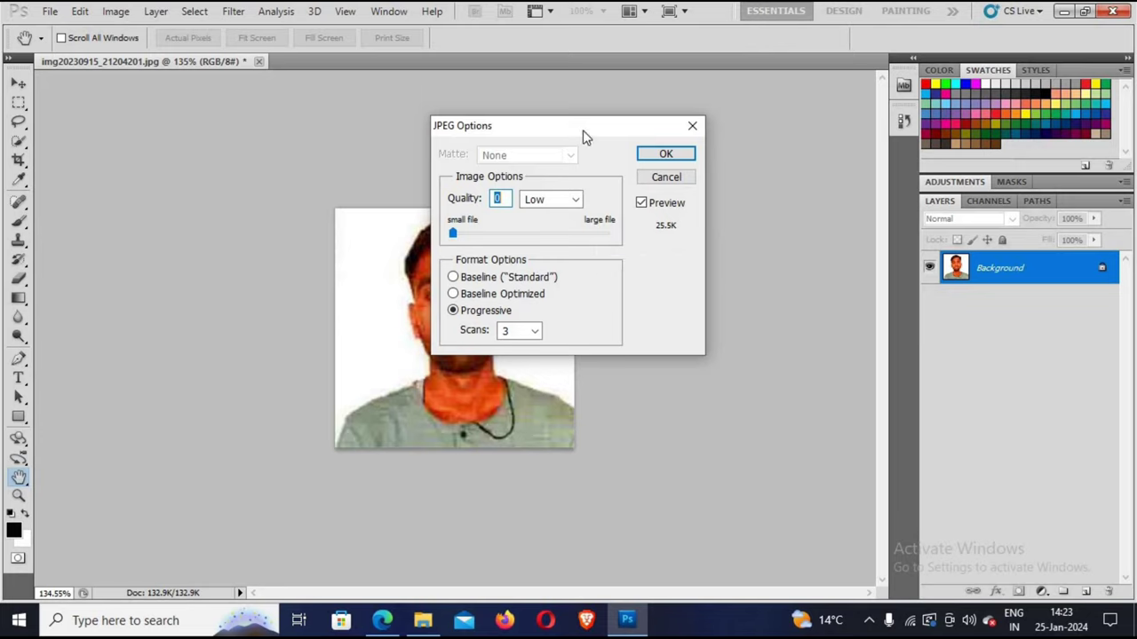
drag(593, 133, 789, 133)
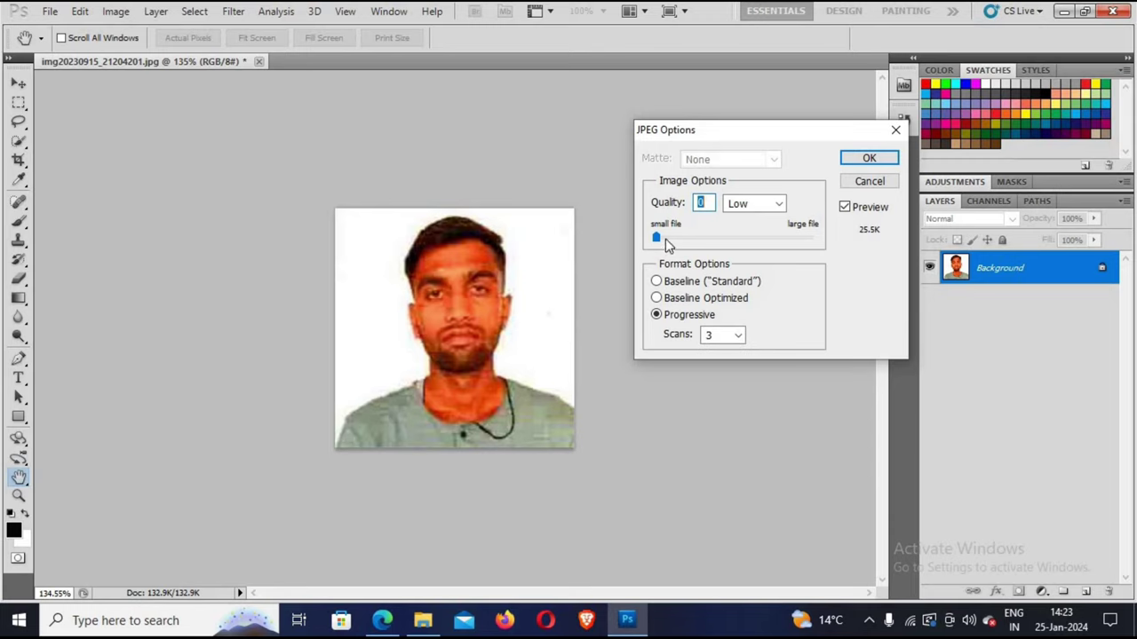
drag(668, 245, 708, 239)
click(862, 159)
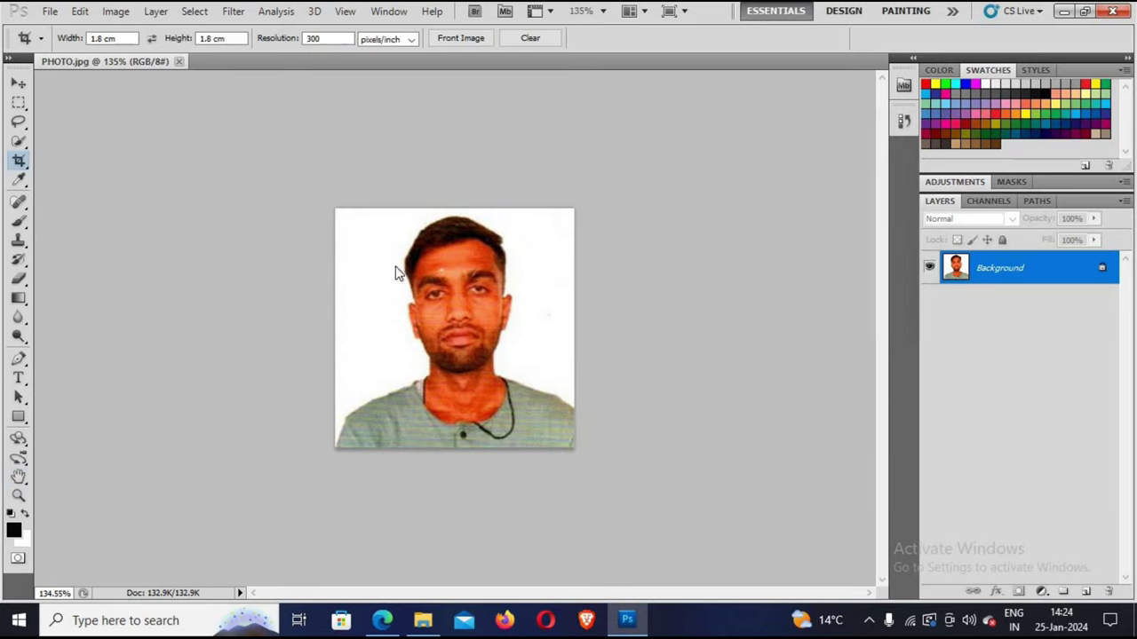
- Go to the desktop, view the saved PHOTO image in the photo viewer and close it again
key(super+d)
double_click(35, 125)
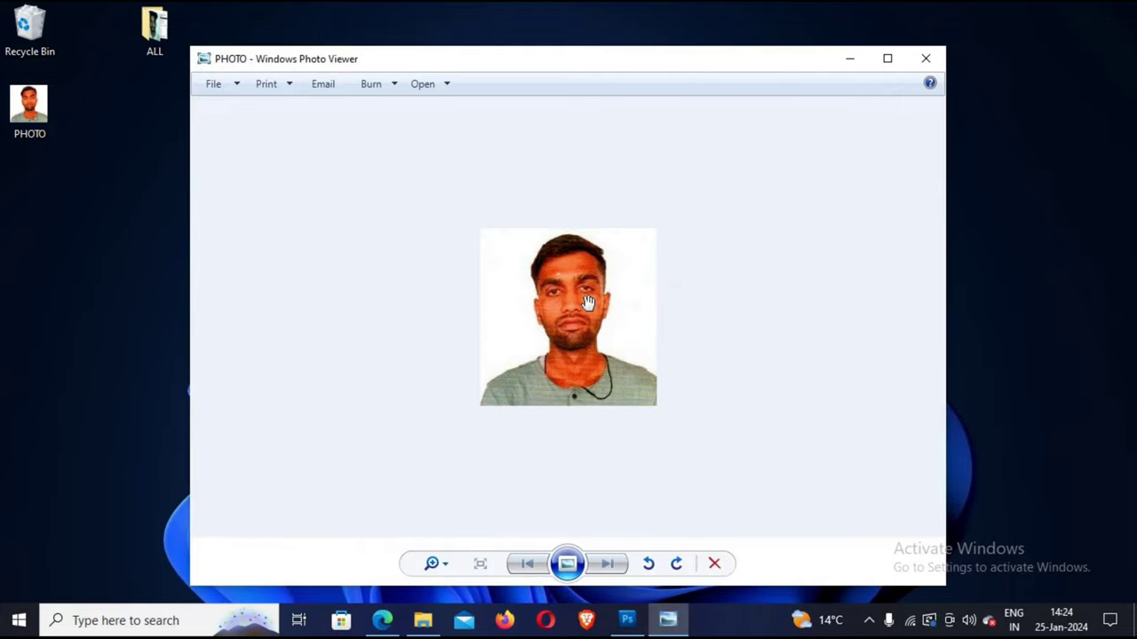
scroll(613, 284, up, 3)
scroll(642, 267, down, 3)
key(alt+F4)
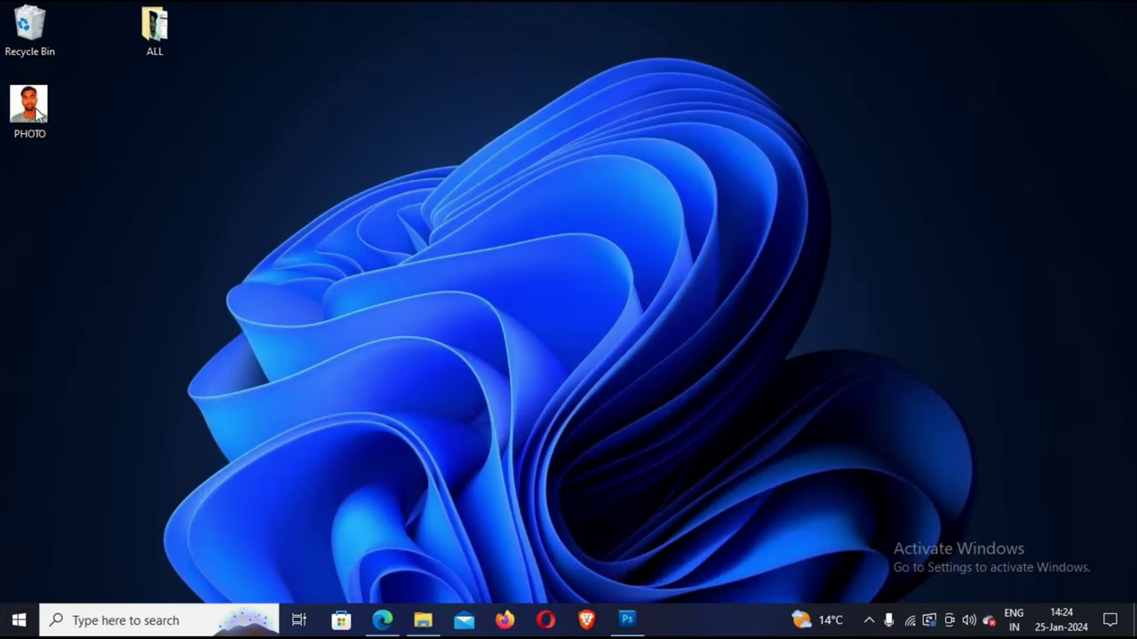
- Examine the PHOTO file's properties for its pixel dimensions, resolution and file size, and close them
right_click(34, 107)
click(86, 590)
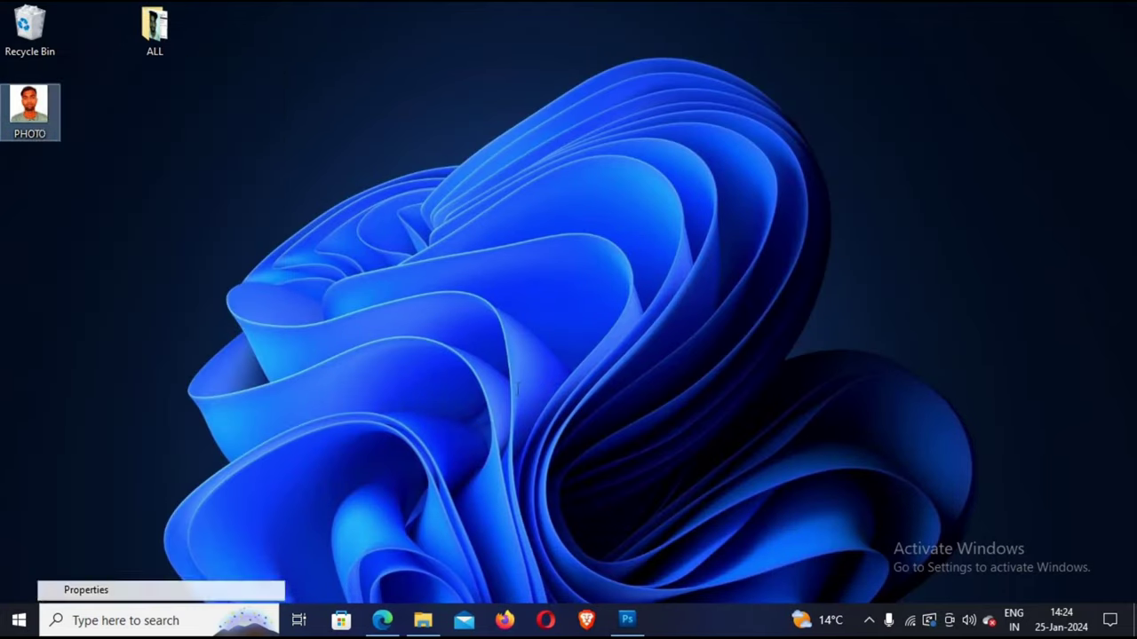
click(524, 146)
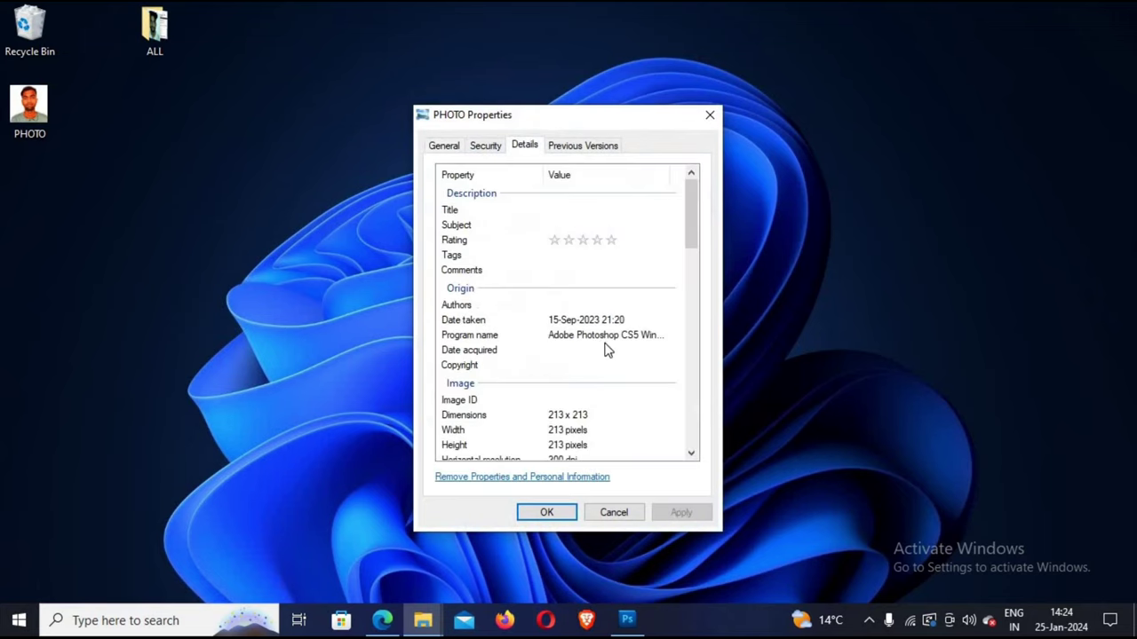
scroll(607, 349, down, 3)
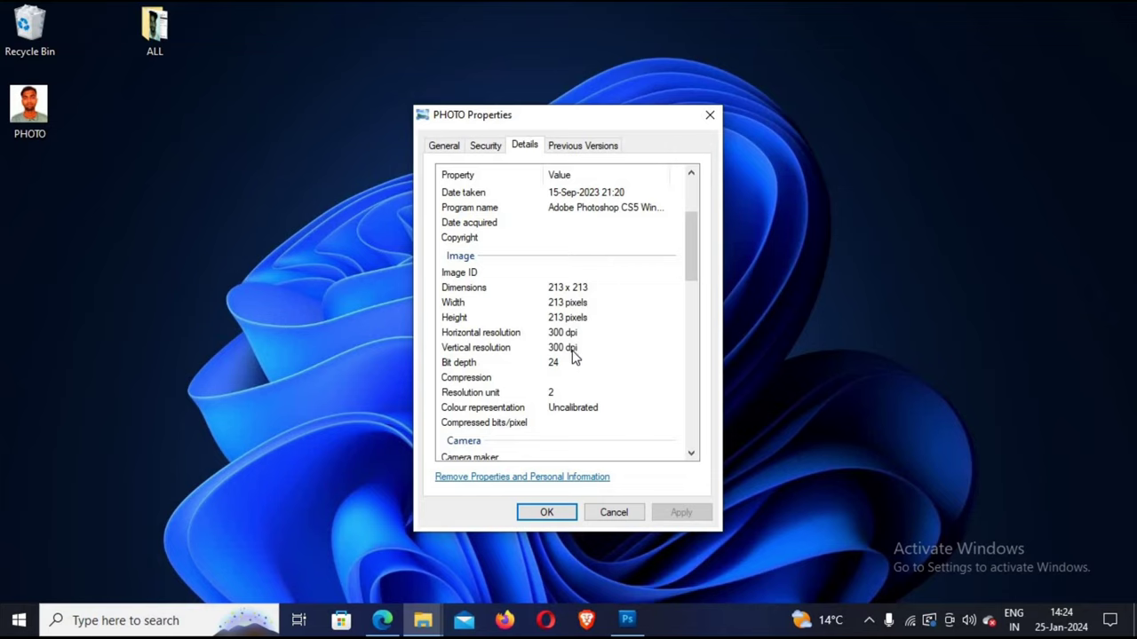
scroll(574, 347, down, 2)
scroll(573, 343, up, 5)
click(460, 146)
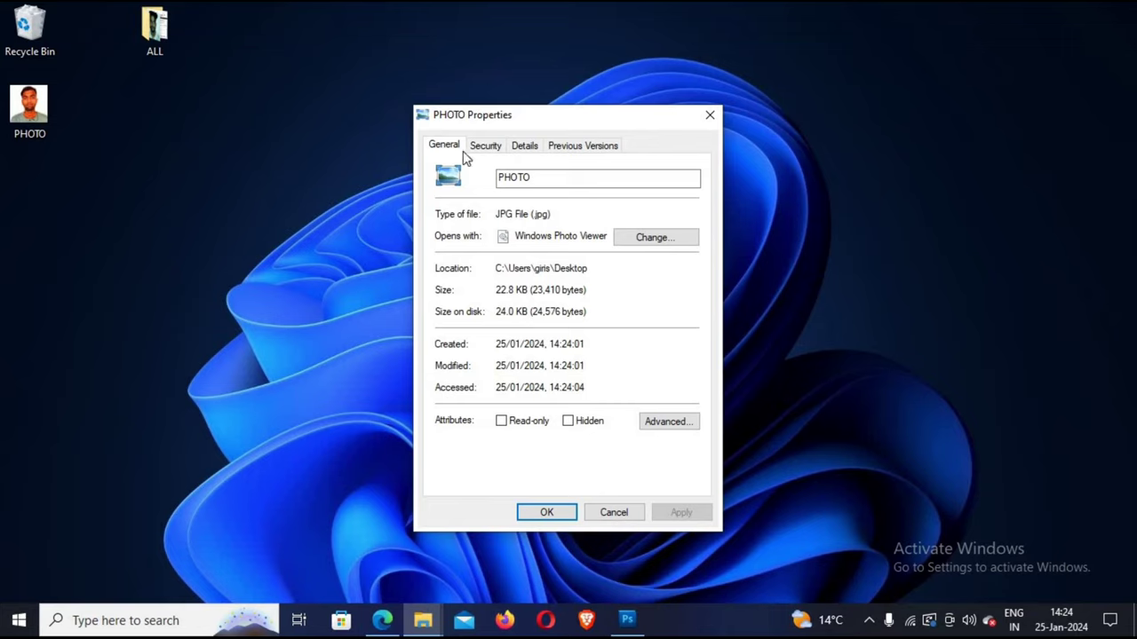
click(520, 148)
scroll(586, 349, down, 2)
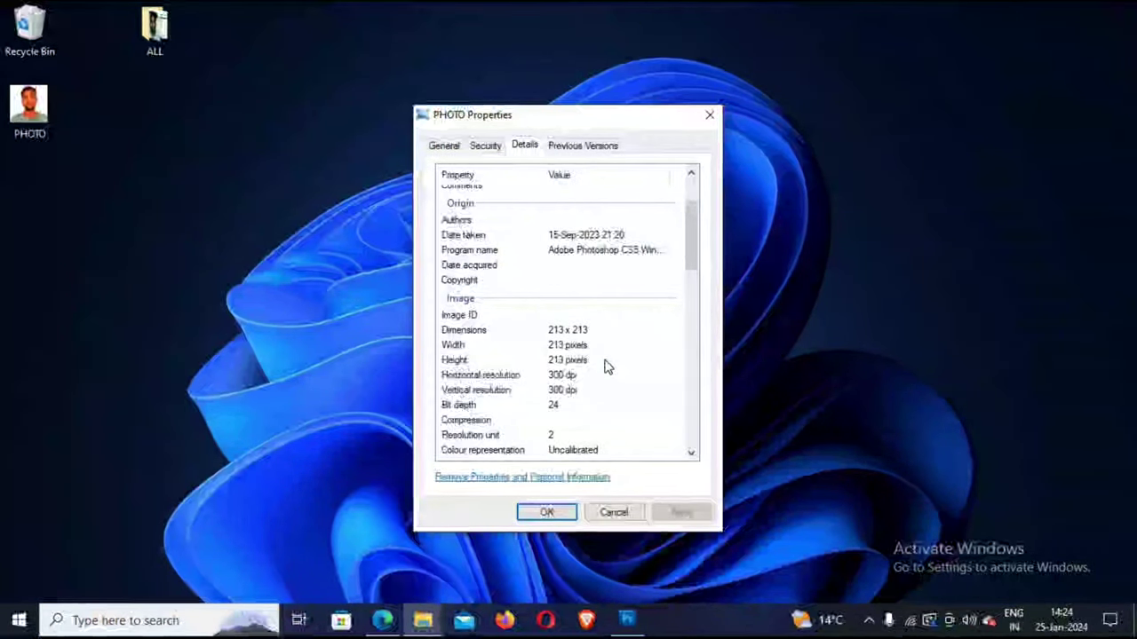
click(551, 513)
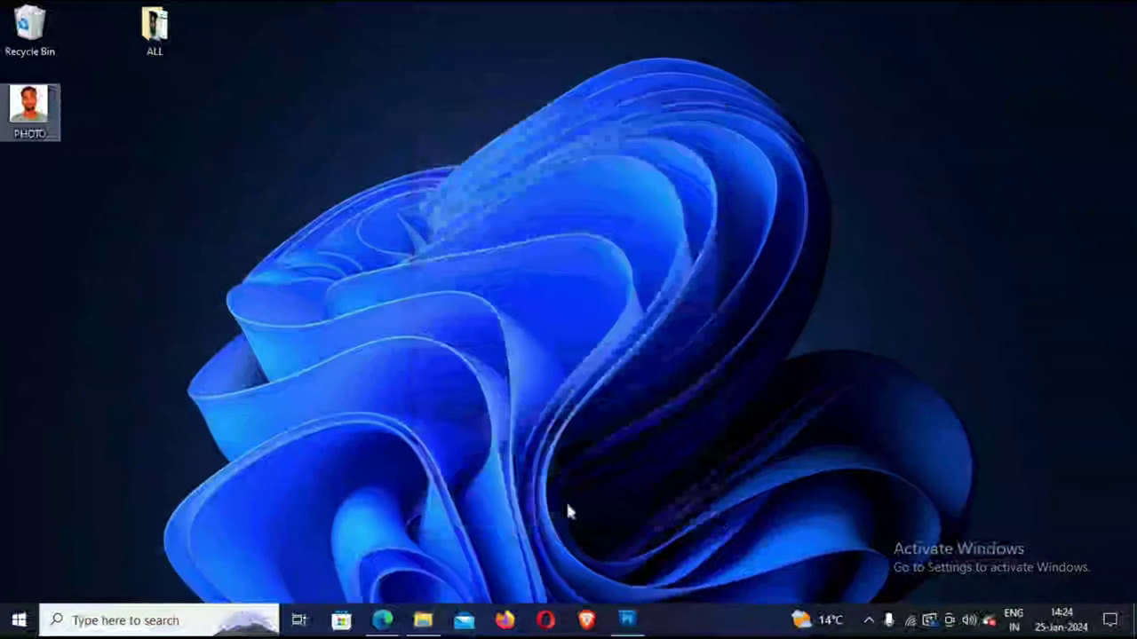